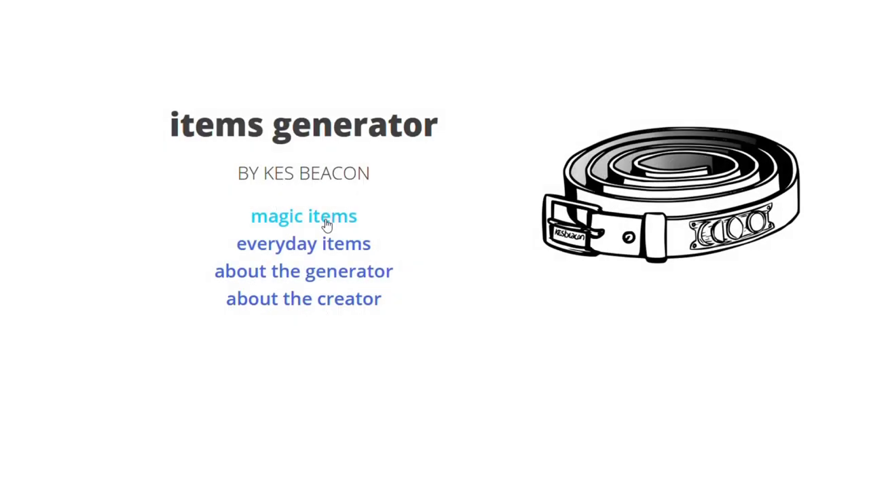
- Generate a magic item in the items generator and return to the start page
click(323, 222)
click(258, 188)
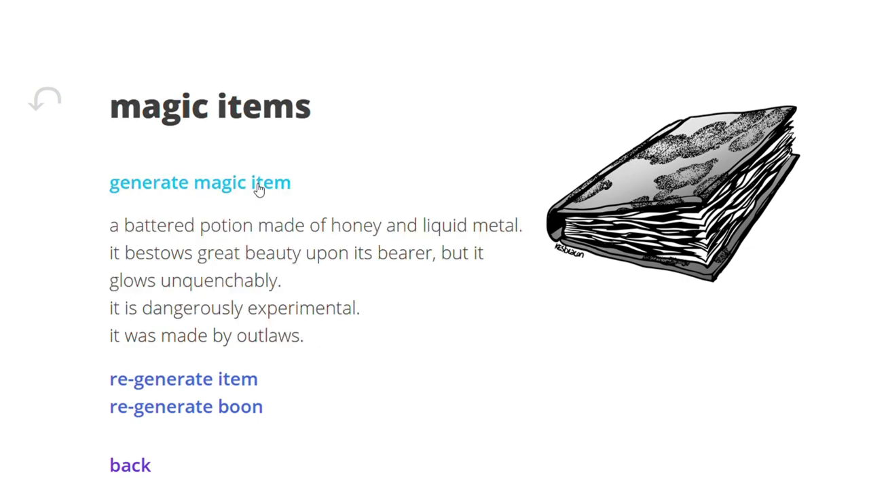
click(133, 473)
- Open the everyday items section and generate a piece of written material
click(311, 253)
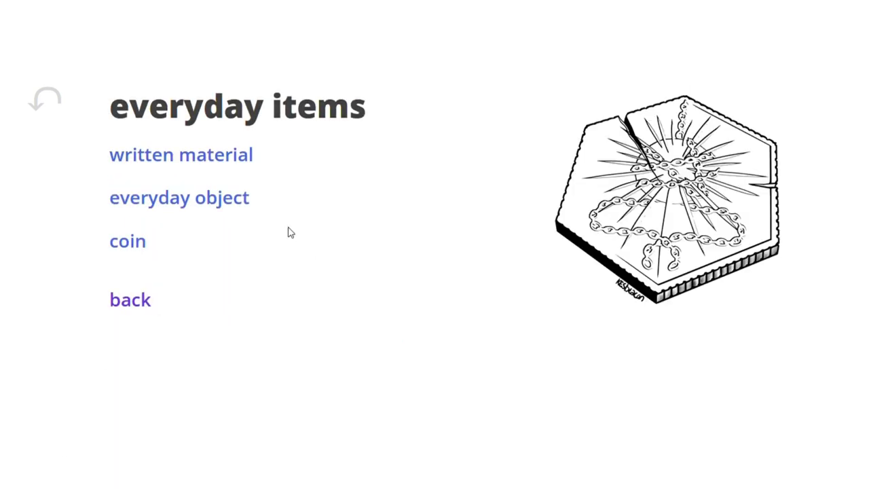
click(146, 154)
click(204, 282)
click(135, 406)
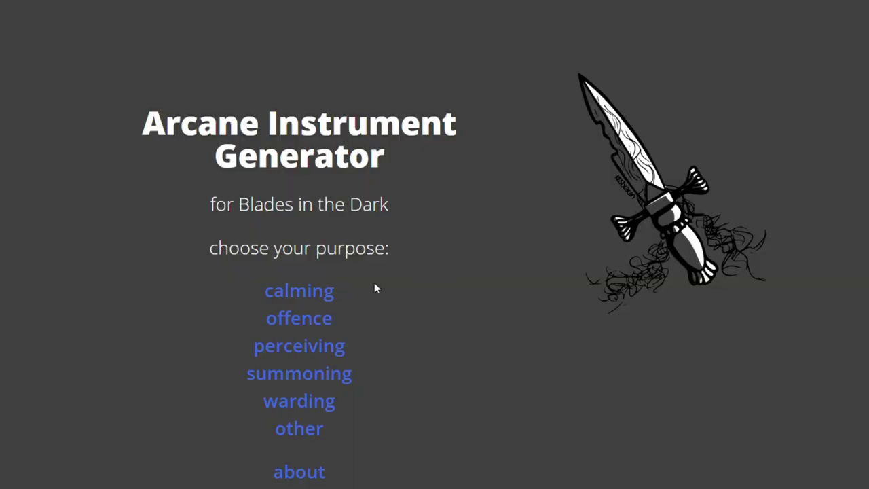
- Generate arcane instruments for calming, and choose summoning as the purpose for another one
click(312, 291)
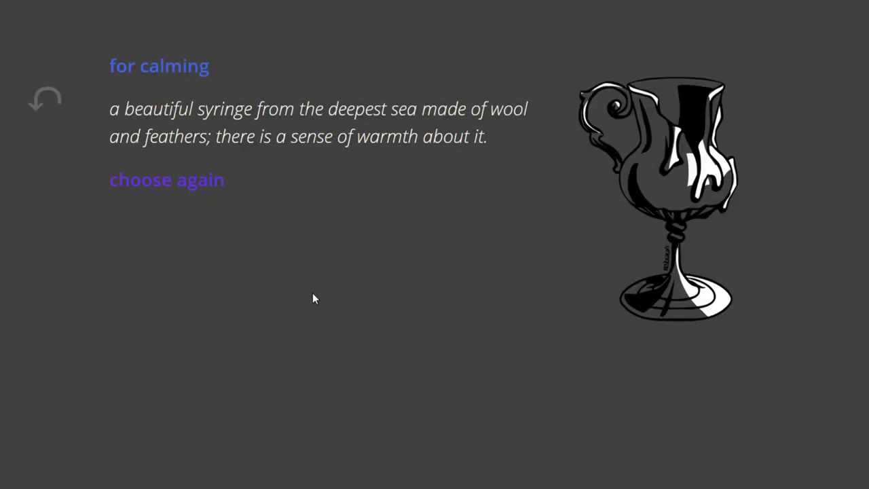
click(188, 74)
click(195, 207)
click(274, 374)
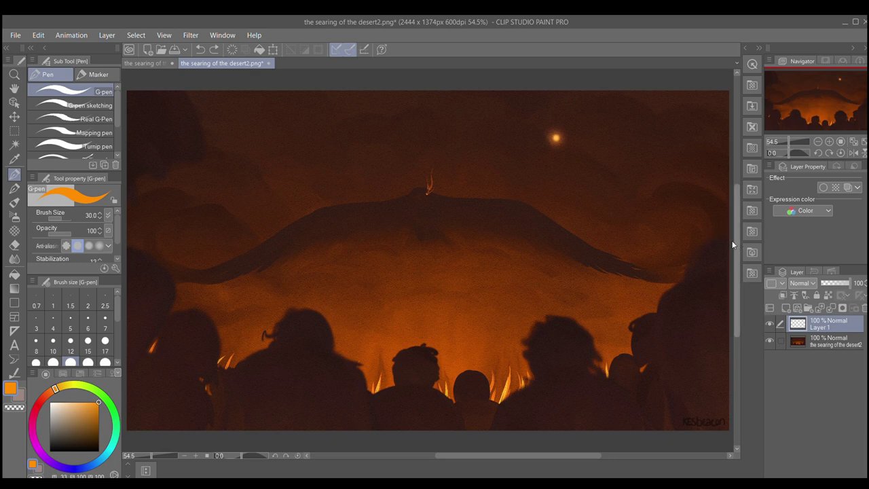
- Mark four of the foreground silhouettes with short vertical orange G-pen strokes on Layer 1, and clear the layer
scroll(721, 252, down, 1)
scroll(719, 253, up, 1)
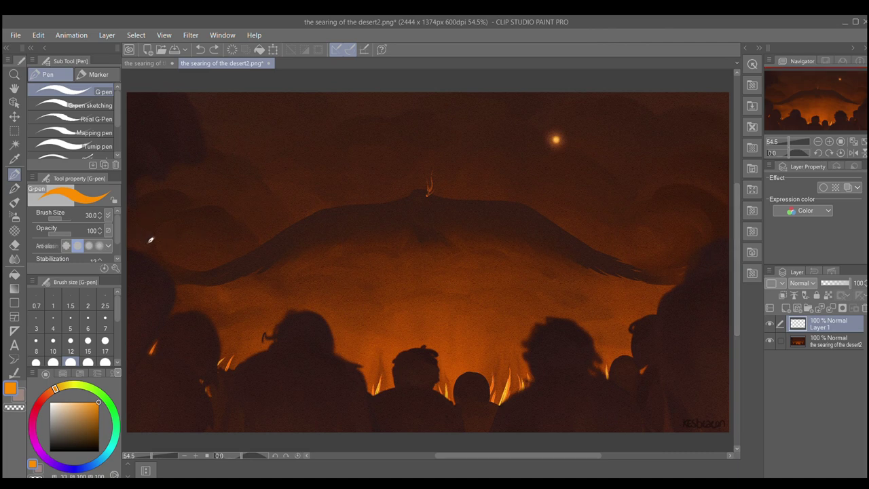
drag(296, 406, 293, 353)
drag(567, 405, 564, 368)
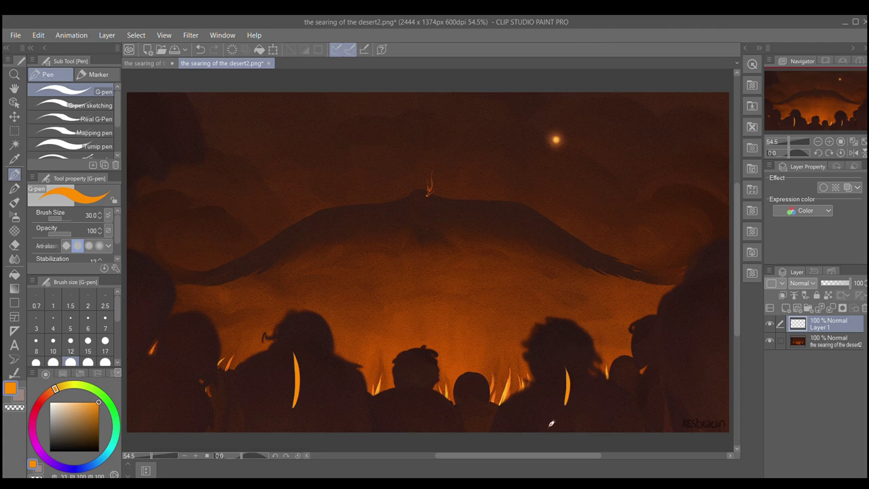
drag(473, 422, 470, 397)
drag(709, 386, 697, 315)
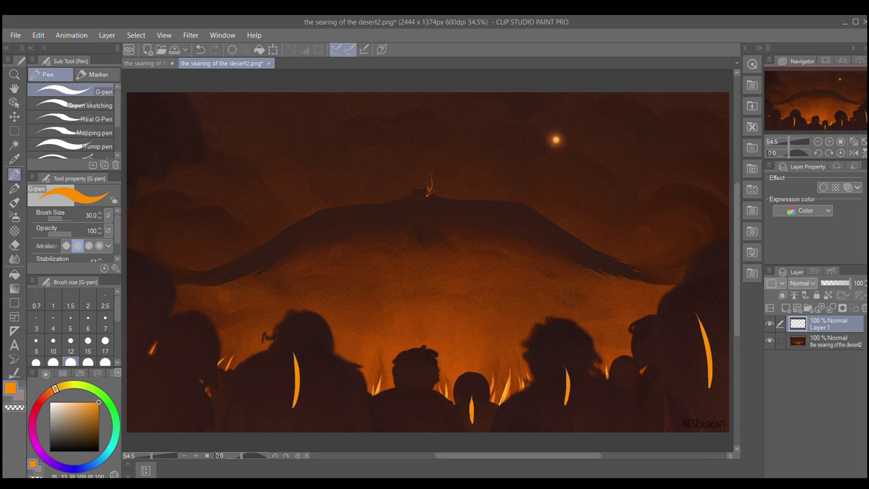
key(Delete)
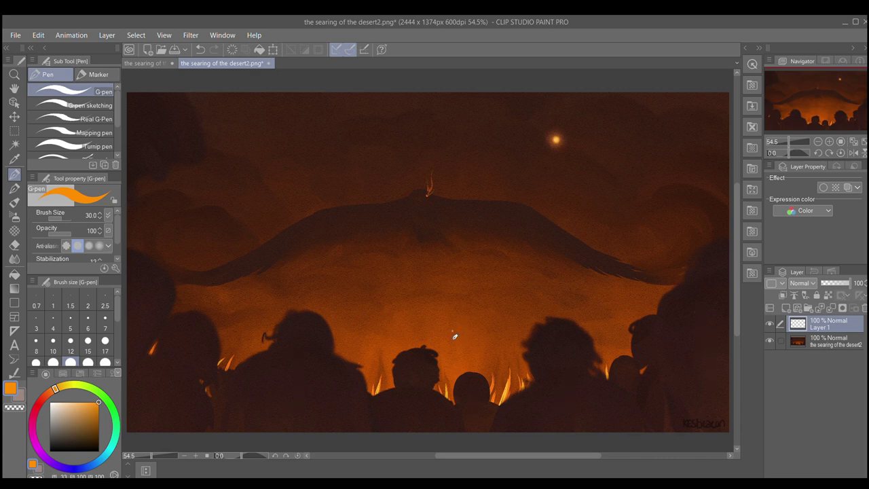
- Draw a V-shaped orange mark above the small central figure, undo it, and try a short stroke beside the glowing star
drag(454, 332, 480, 328)
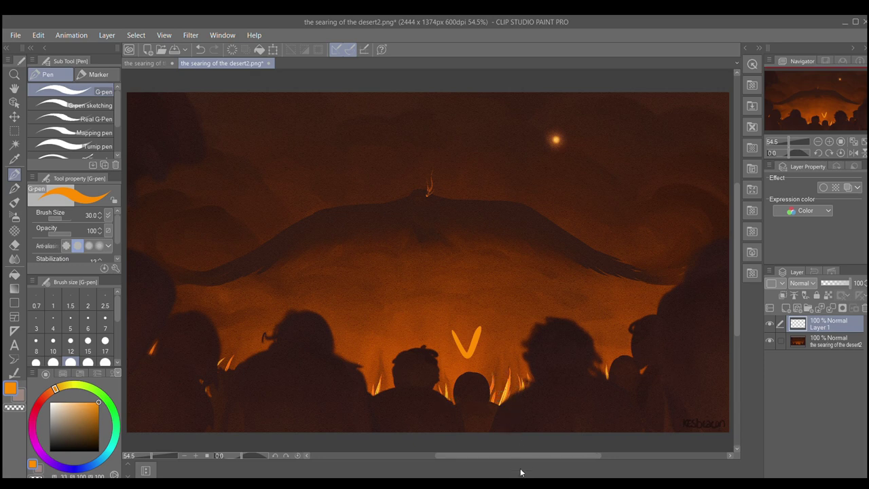
key(ctrl+z)
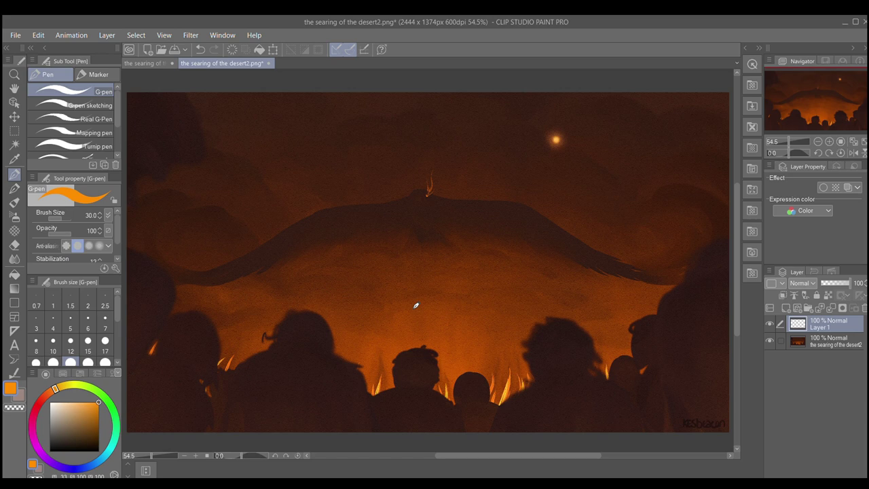
mouse_move(503, 110)
mouse_down()
mouse_move(459, 159)
mouse_move(493, 163)
mouse_up()
- Switch to the layered document "the searing of the desert", sweep a large orange U-shaped curve around the scene, and undo the curve
click(146, 63)
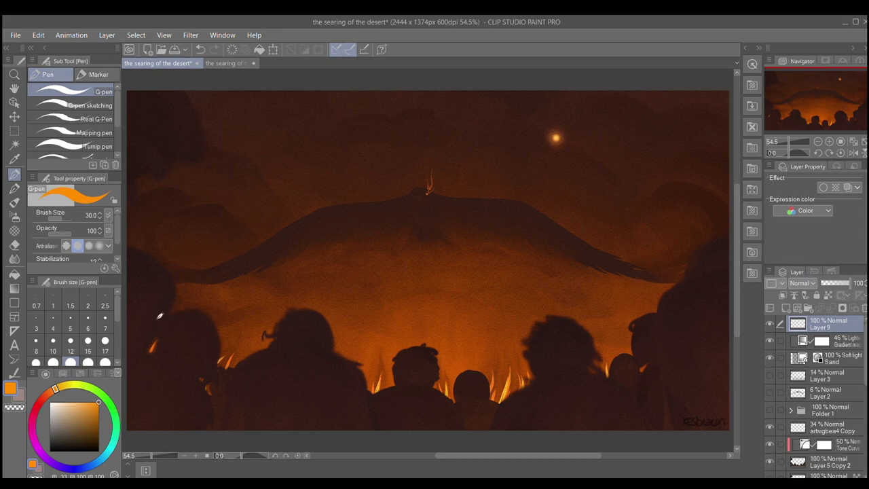
mouse_move(190, 116)
mouse_down()
mouse_move(410, 408)
mouse_move(631, 110)
mouse_up()
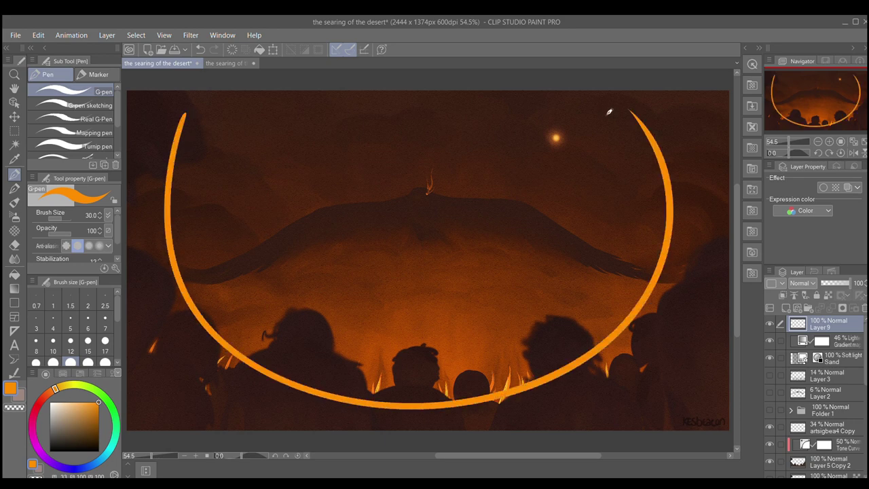
key(ctrl+z)
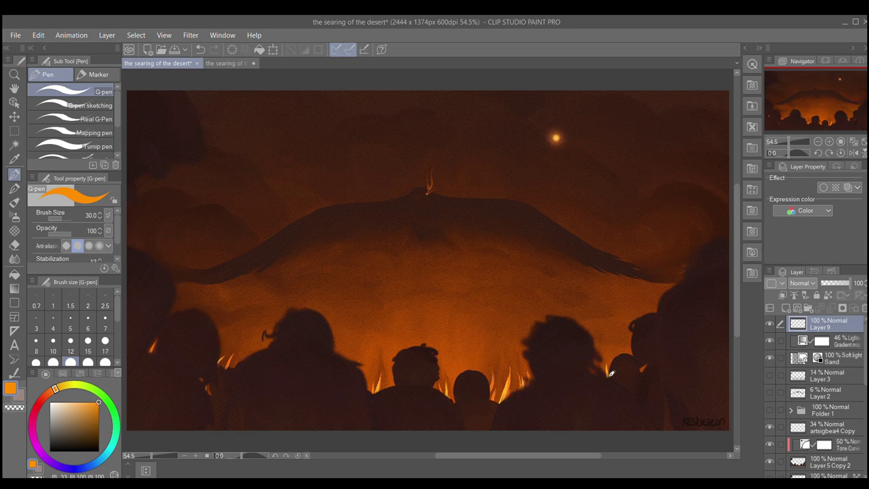
- Draw an orange downward arrow above the central flames and a circle around the glowing star, undoing each mark
mouse_move(496, 296)
mouse_down()
mouse_move(499, 346)
mouse_move(514, 344)
mouse_up()
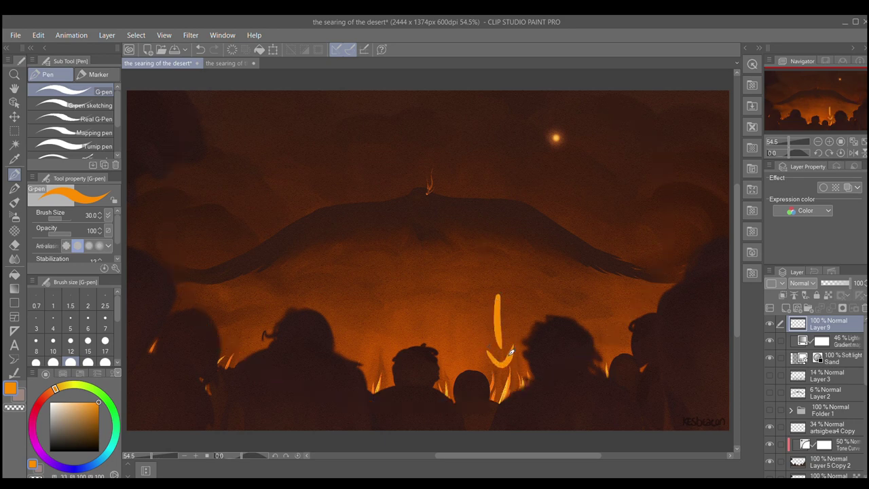
key(ctrl+z)
key(ctrl+z)
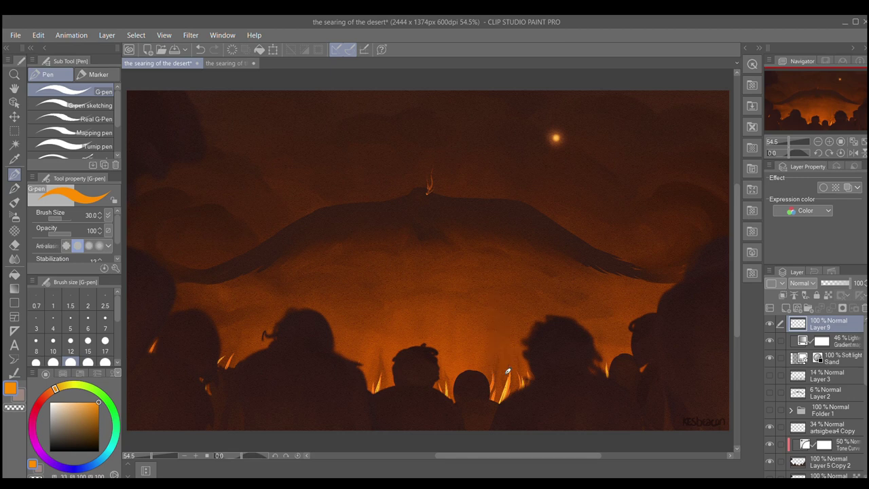
drag(585, 116, 591, 112)
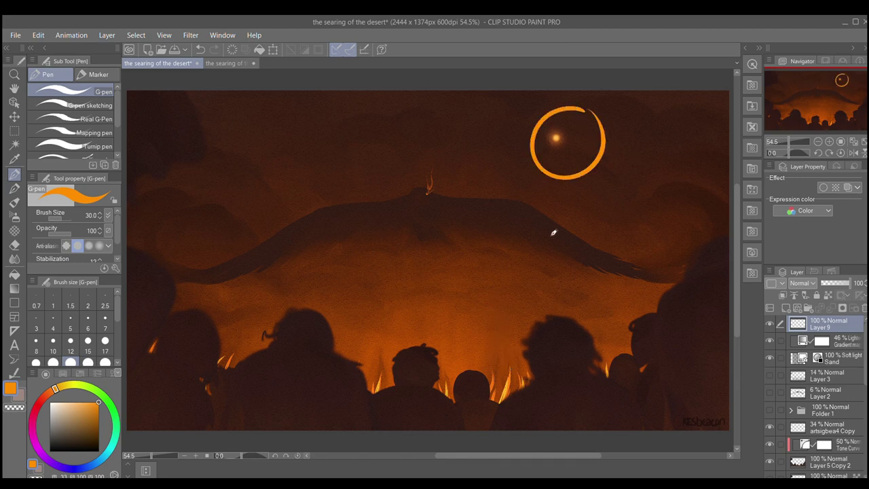
key(ctrl+z)
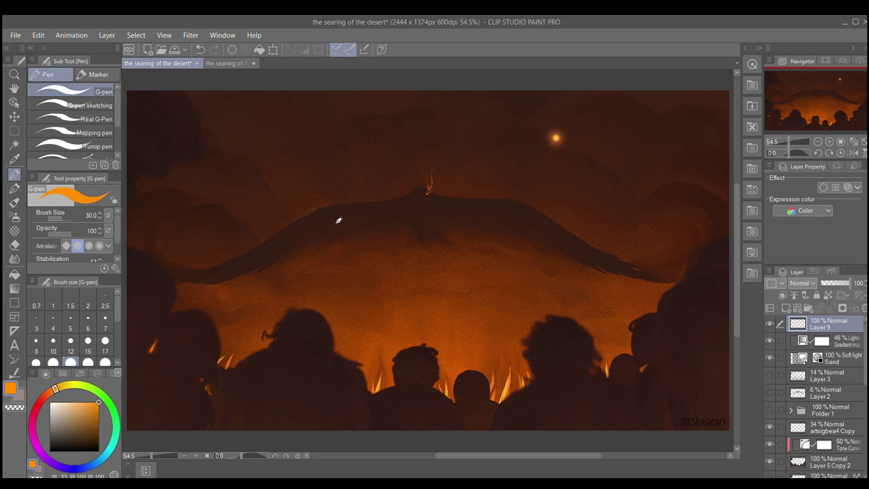
- Hide the 46% Gradient map, the Sand texture, and the 50% and 100% Tone Curve layers
scroll(857, 431, down, 5)
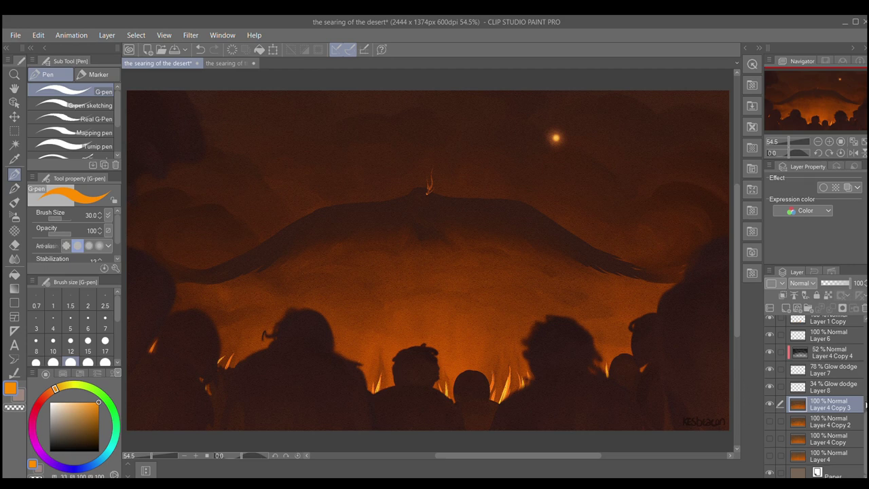
drag(865, 441, 865, 325)
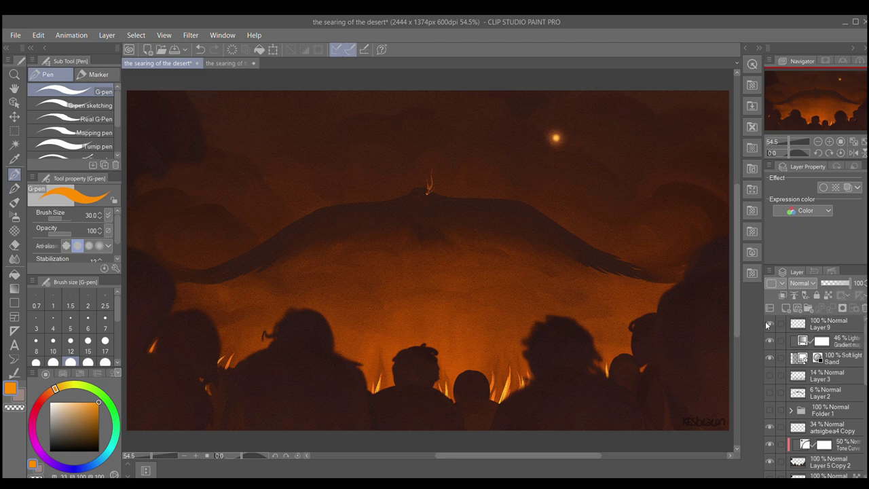
click(764, 349)
click(763, 351)
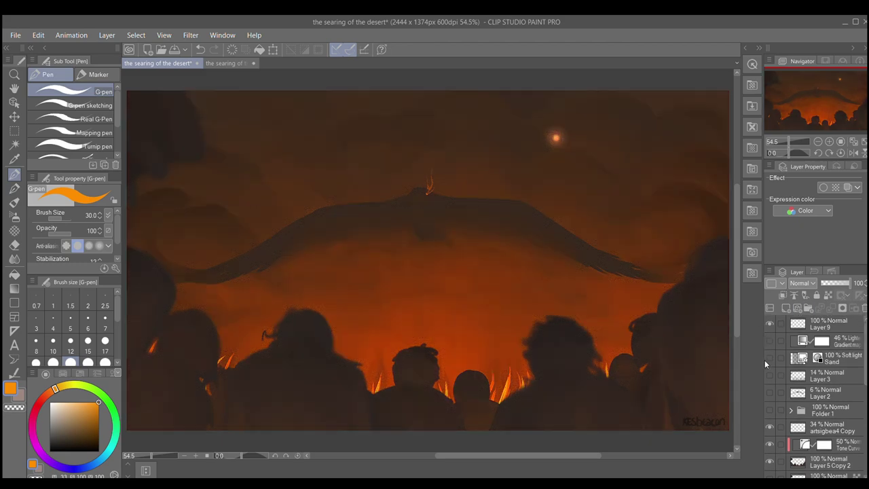
click(765, 444)
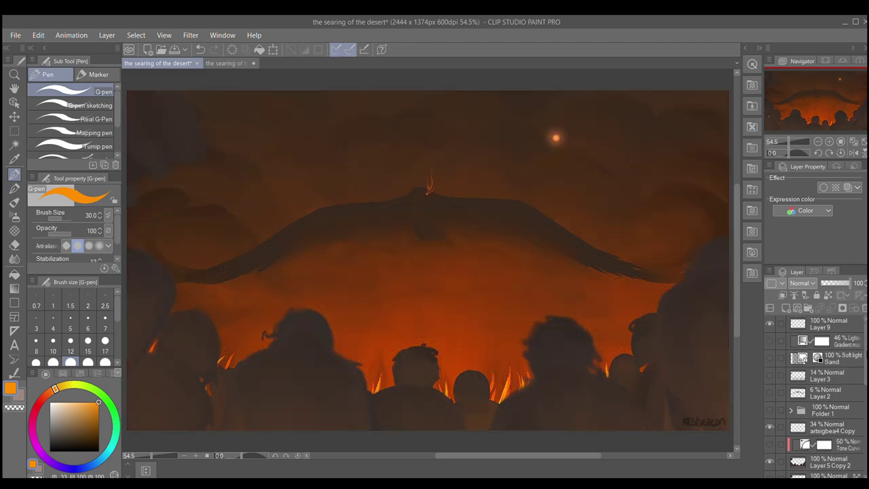
drag(865, 346, 862, 416)
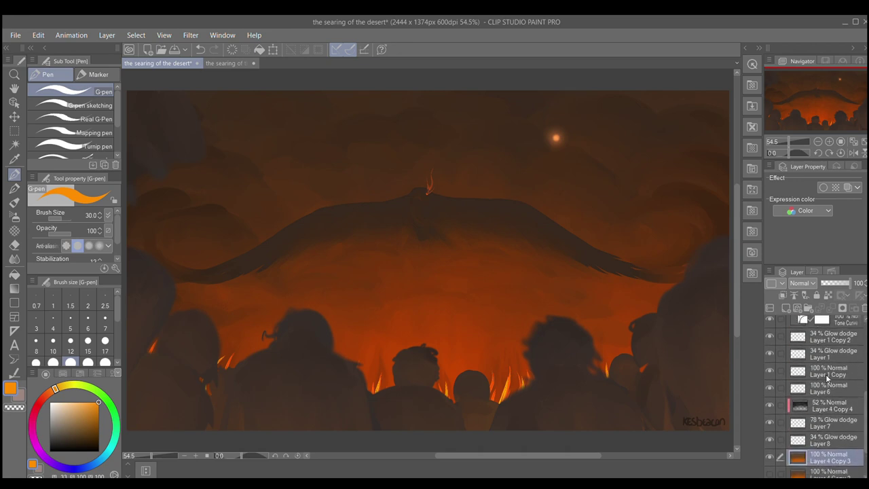
click(771, 334)
- Show and select the background Layer 4, and hide Layer 4 Copy 3
drag(859, 386, 861, 393)
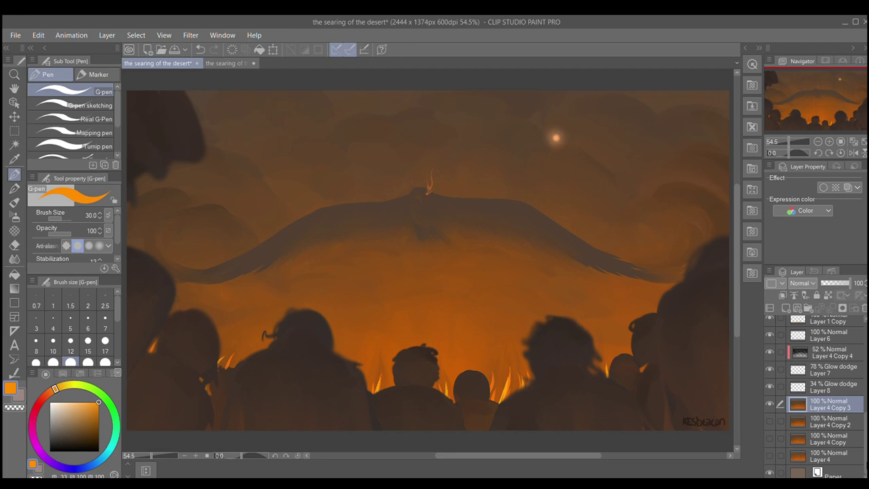
click(769, 455)
click(769, 404)
click(839, 452)
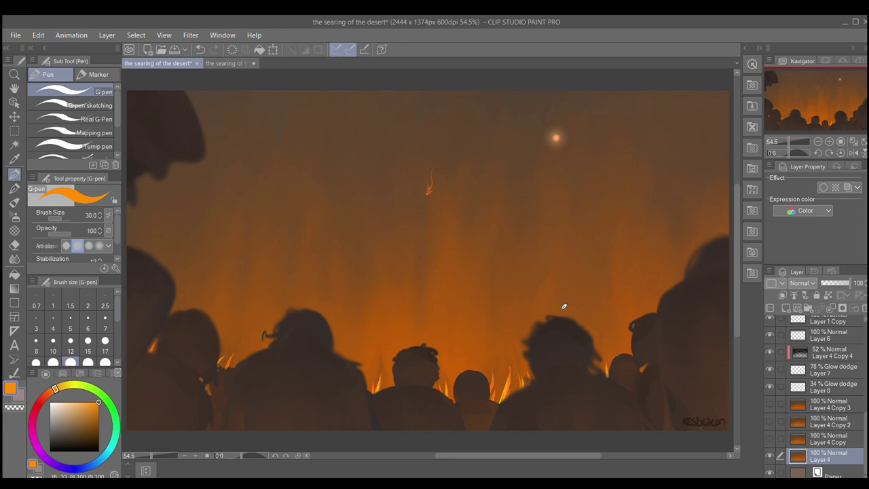
- Show Layer 4 Copy, Layer 4 Copy 2 and Layer 4 Copy 3 one by one, with Layer 4 Copy 2 selected
click(770, 438)
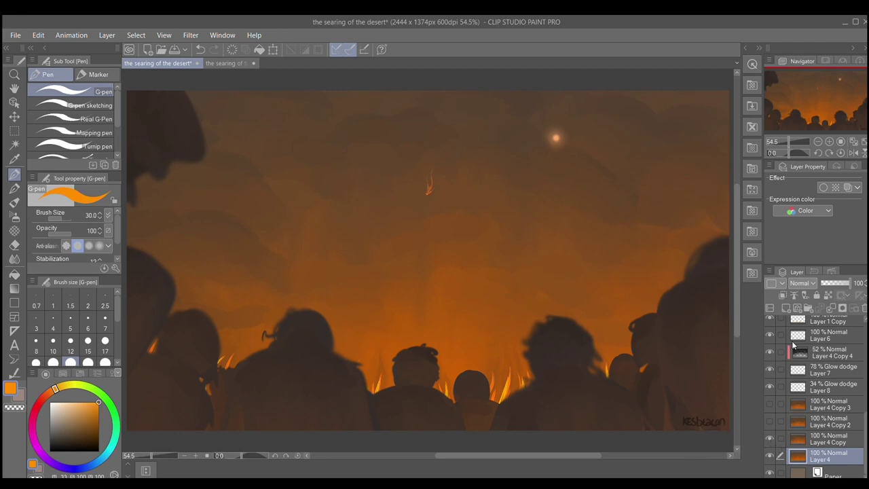
click(769, 422)
click(847, 416)
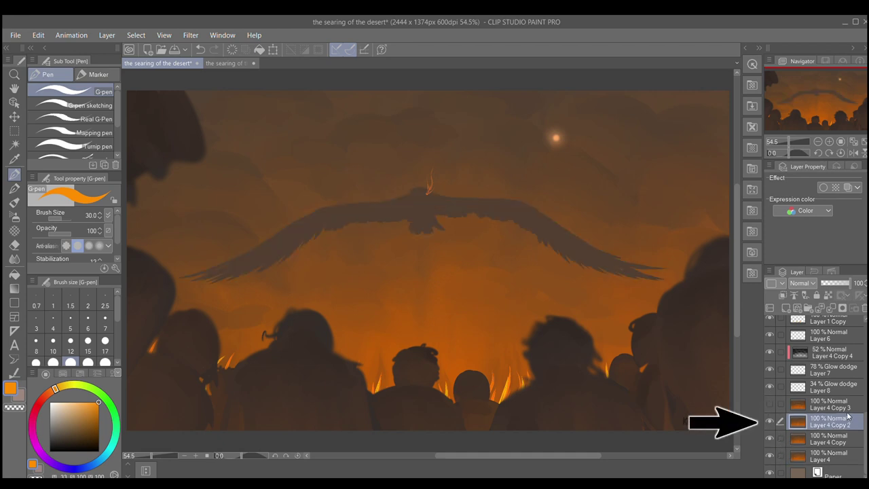
click(769, 403)
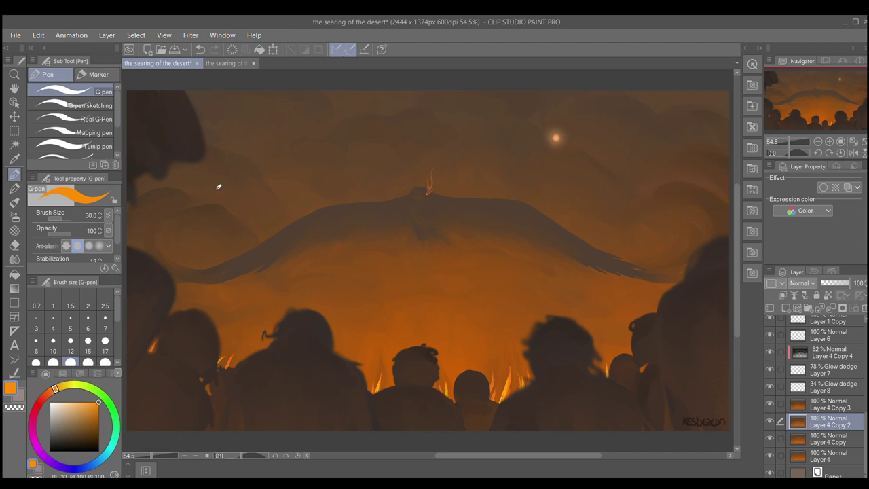
- Draw an orange arrow on Layer 9 pointing at the smoke cloud above the bird's wing, and undo it
drag(864, 408, 864, 469)
click(848, 324)
mouse_move(263, 150)
mouse_down()
mouse_move(232, 184)
mouse_move(259, 195)
mouse_up()
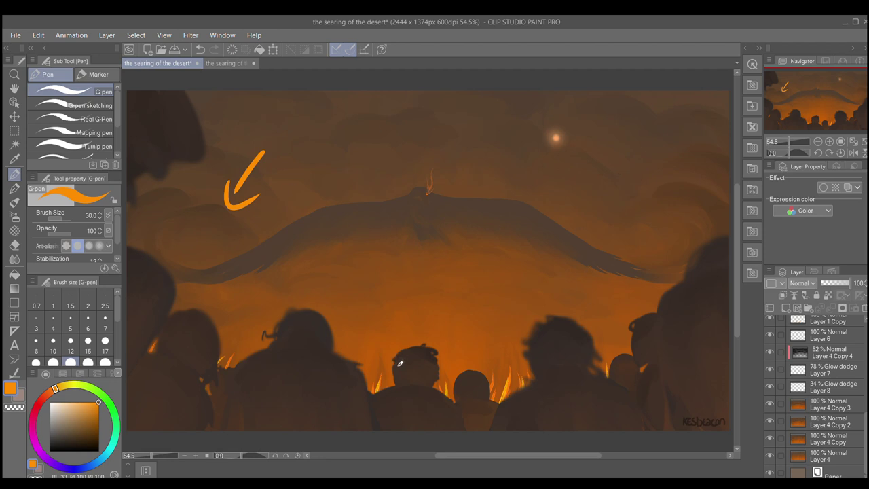
key(ctrl+z)
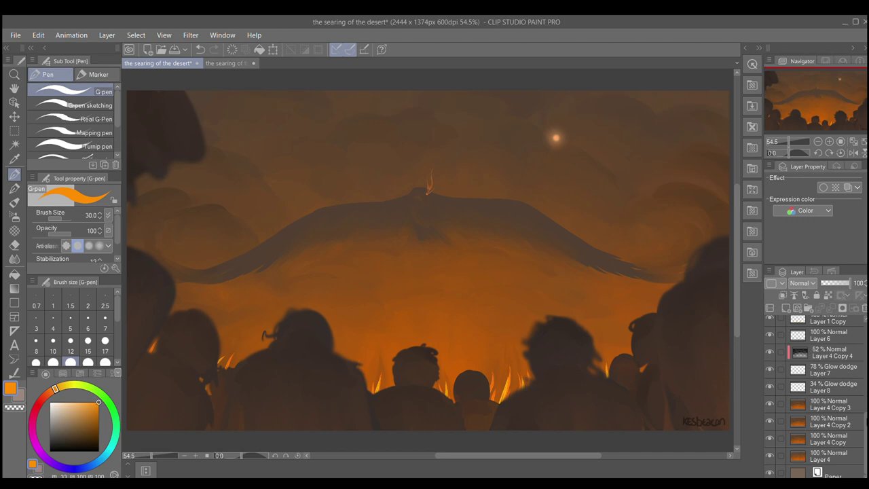
- Select Layer 5 Copy 2, and sample the brown of the smoky sky and the dark brown of a foreground silhouette
scroll(836, 367, up, 4)
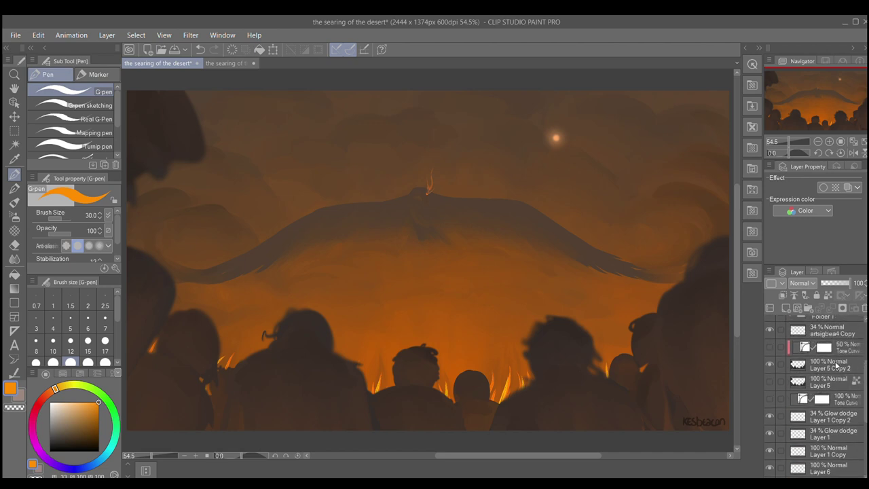
click(837, 366)
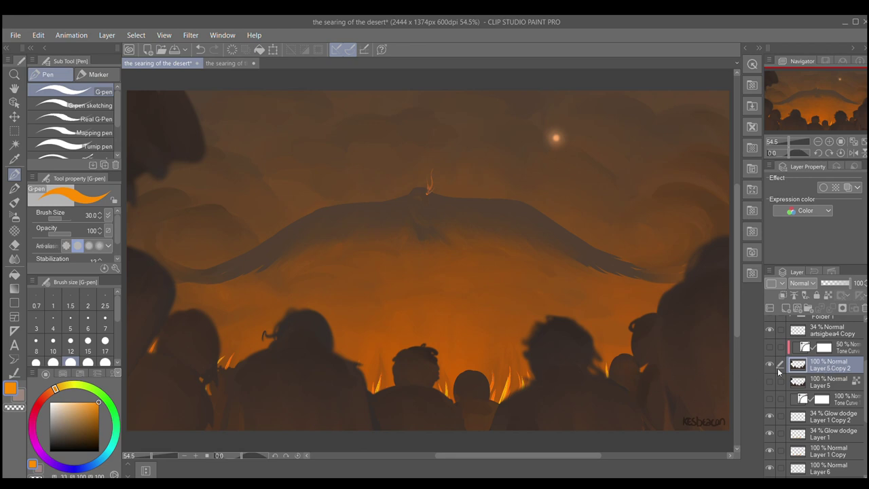
scroll(862, 388, up, 3)
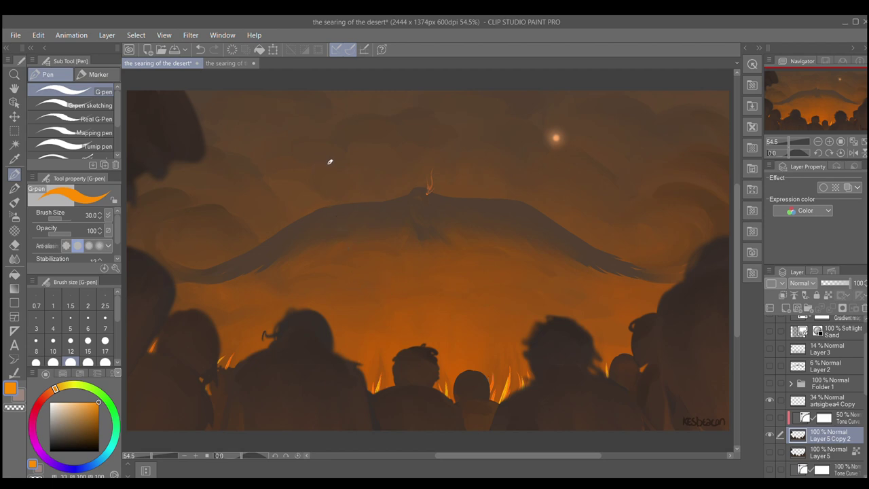
alt+click(651, 139)
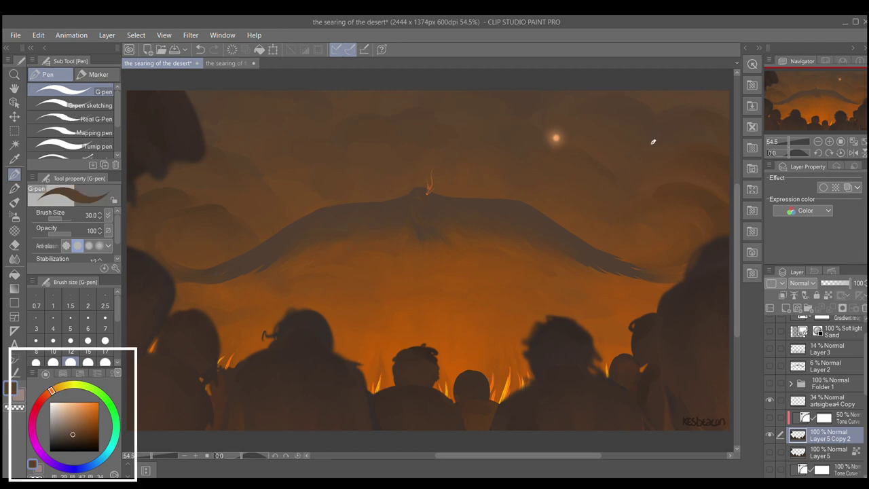
alt+click(306, 350)
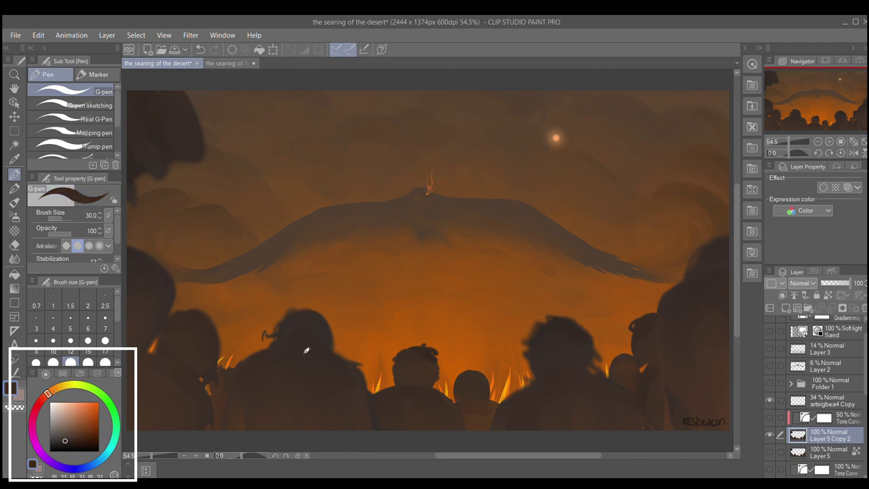
- Sample the dark tones of the foreground silhouettes and the browns of the smoky sky to compare them on the colour wheel
alt+click(482, 408)
alt+click(493, 284)
alt+click(471, 395)
alt+click(274, 204)
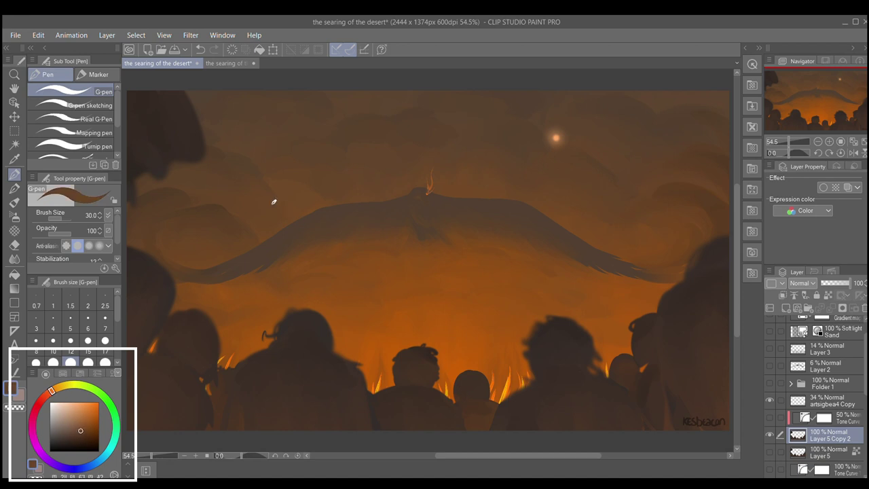
alt+click(209, 353)
alt+click(299, 171)
alt+click(293, 380)
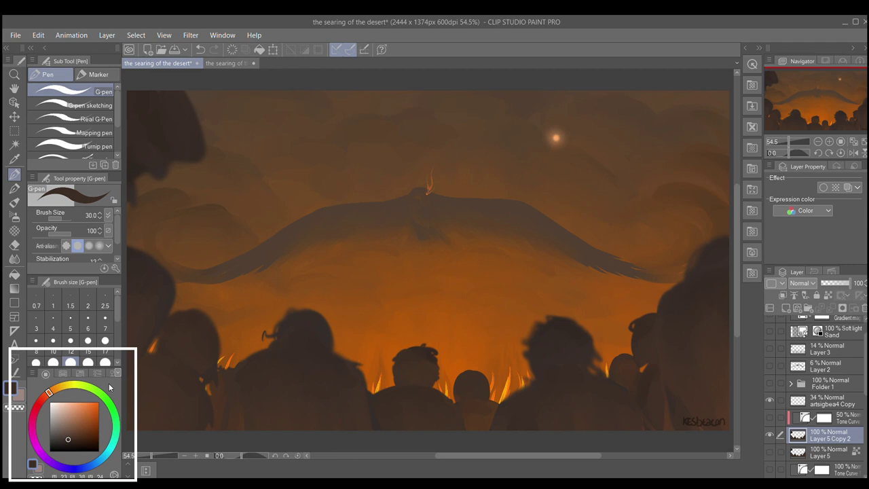
- Sample the orange glow above the crowd, a foreground silhouette and the brown smoke above the bird's wing, and compare their hues
alt+click(395, 314)
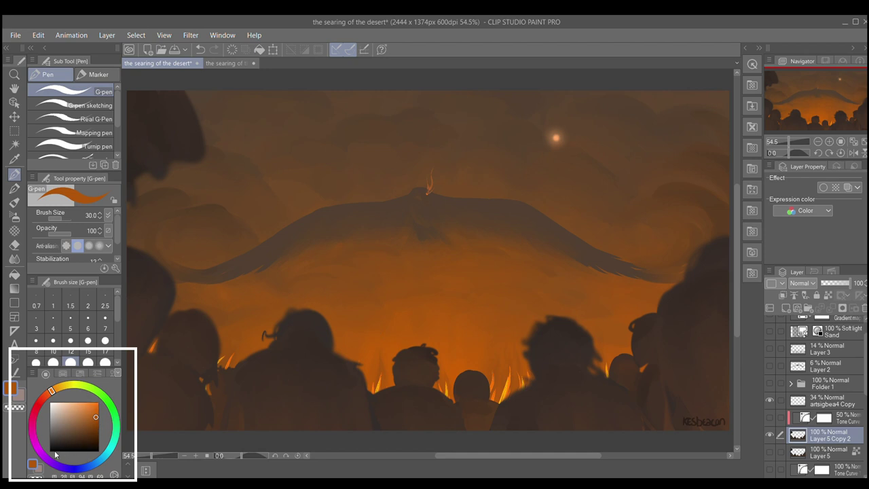
alt+click(467, 411)
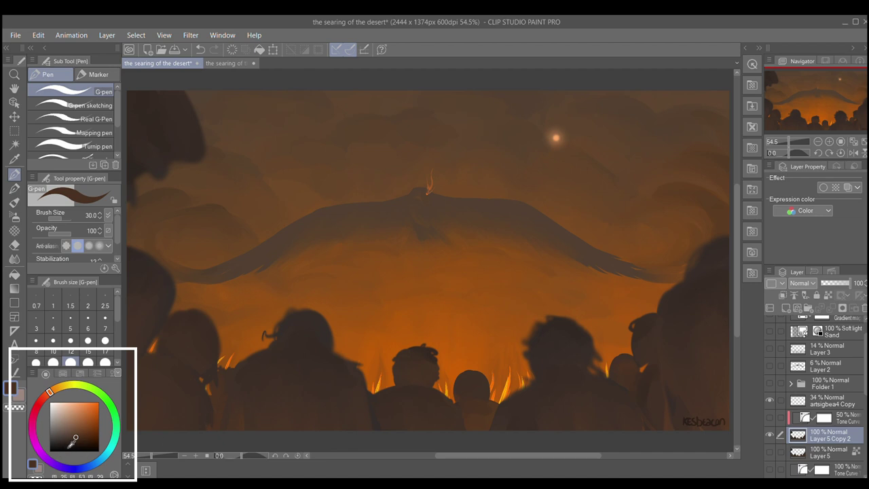
alt+click(402, 319)
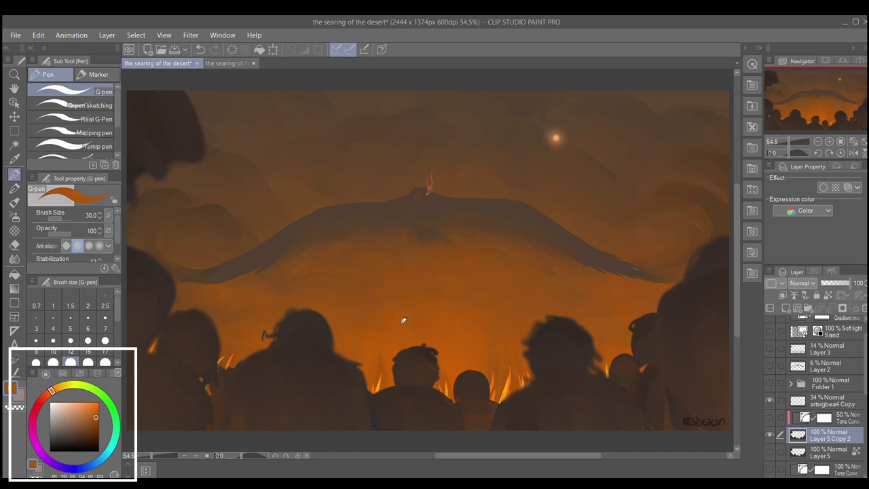
alt+click(543, 201)
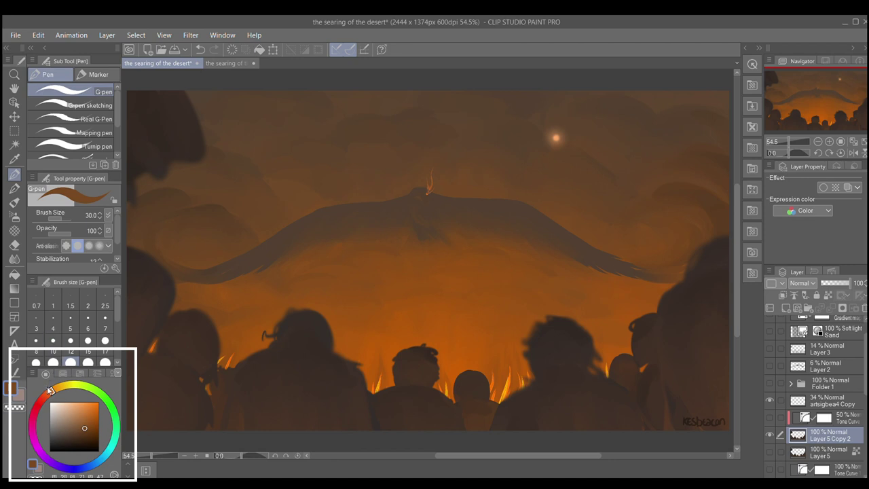
mouse_move(52, 392)
mouse_down()
mouse_move(42, 393)
mouse_move(52, 391)
mouse_up()
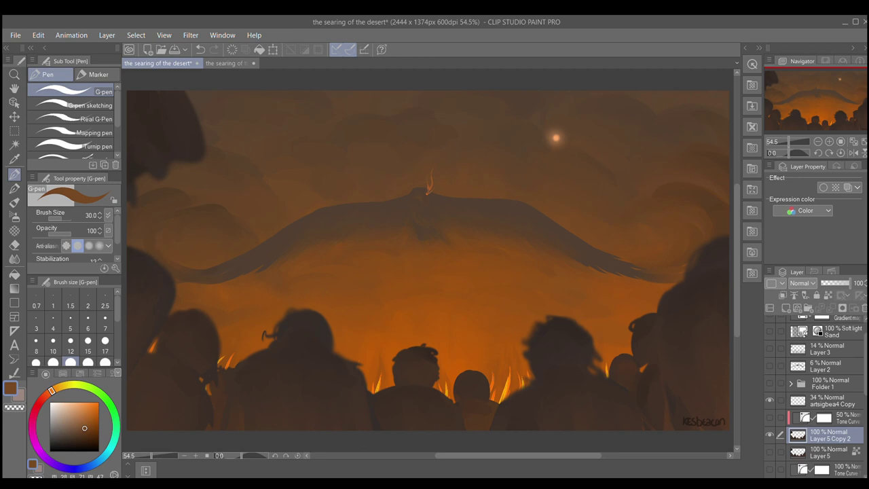
- Draw vivid orange strokes across and below the small central silhouette, undoing each one
key(ctrl+z)
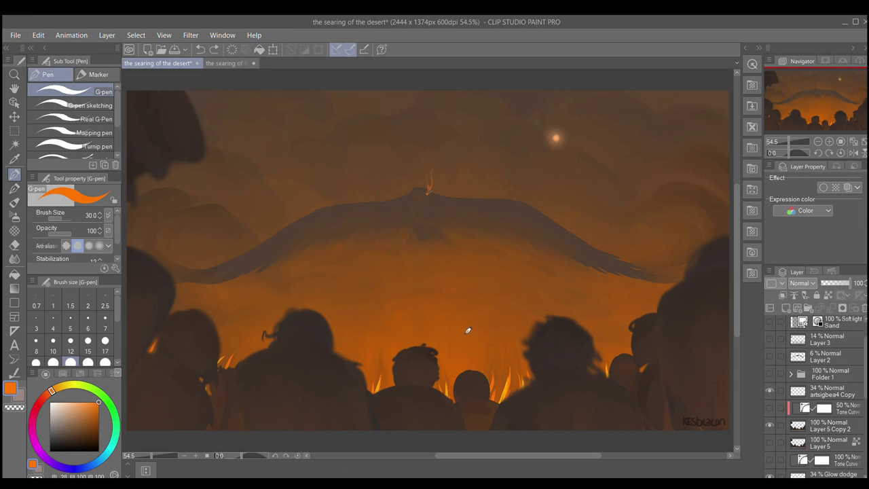
drag(467, 330, 477, 410)
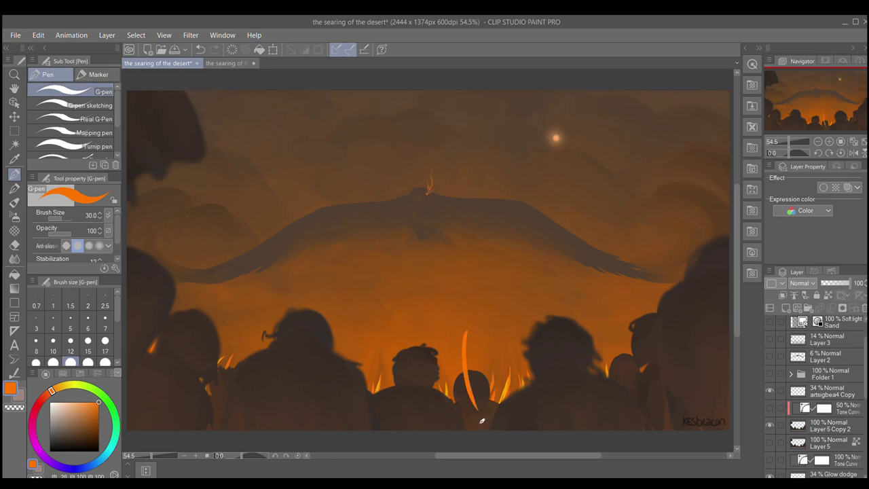
key(ctrl+z)
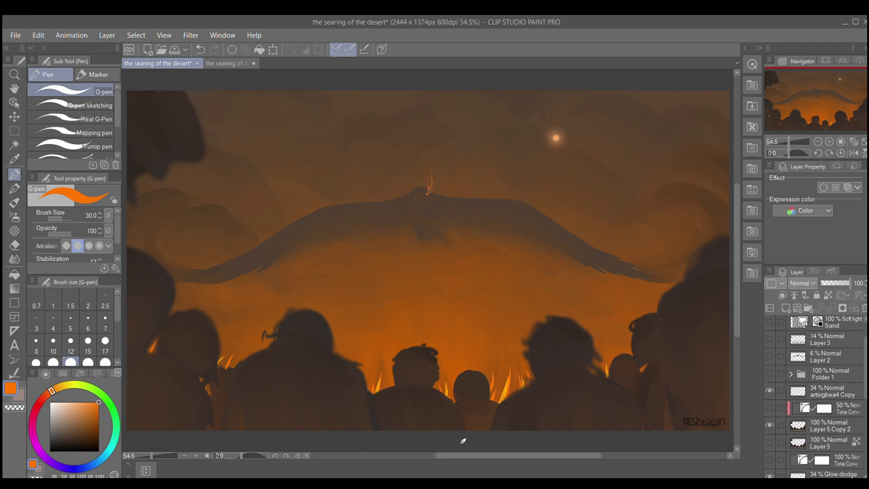
drag(478, 438, 480, 414)
key(ctrl+z)
- Sample the dark tones of the overhanging silhouette in the sky and of three figures in the crowd
alt+click(153, 114)
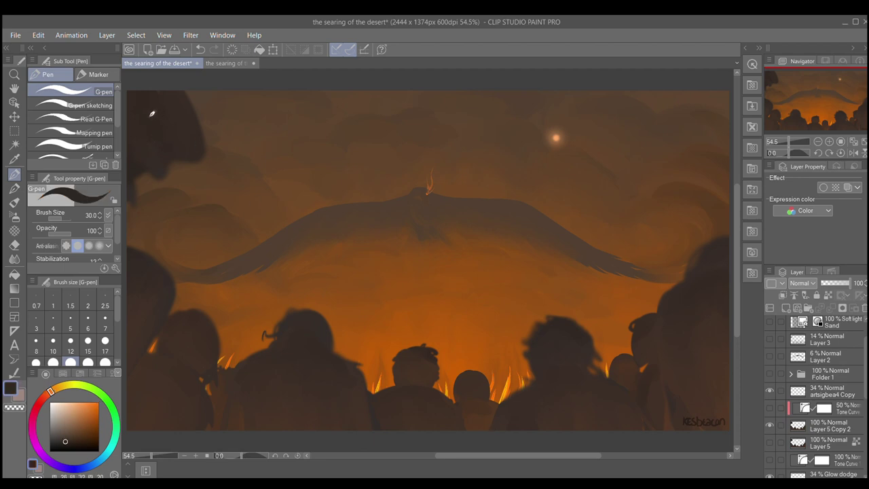
alt+click(471, 391)
alt+click(416, 377)
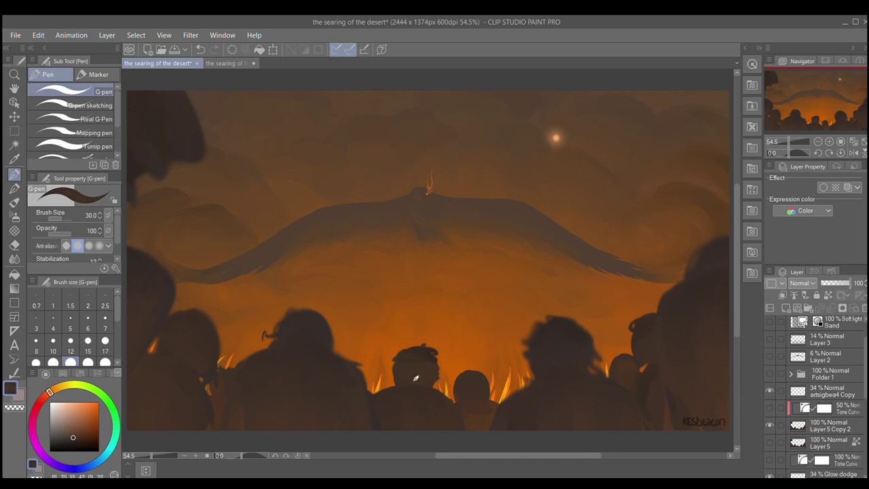
alt+click(304, 331)
- Draw a short dark brown stroke over the flames between the two central-left figures, and undo it
click(769, 390)
drag(369, 359, 370, 388)
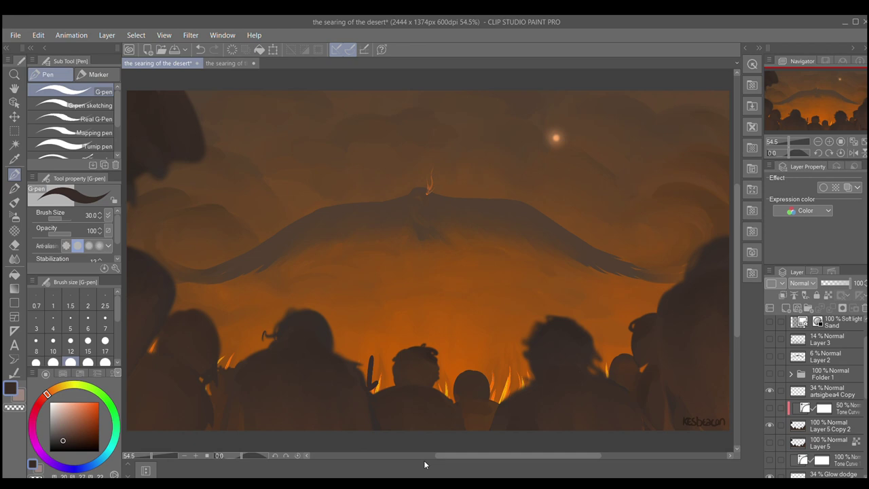
key(ctrl+z)
- Circle the bird's body and head in dark brown, and undo the circle
drag(407, 112, 367, 194)
drag(388, 247, 382, 182)
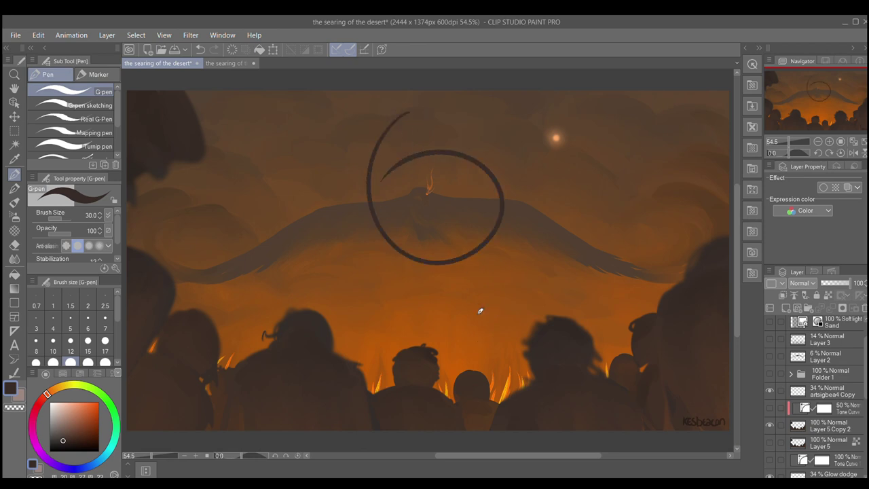
key(ctrl+z)
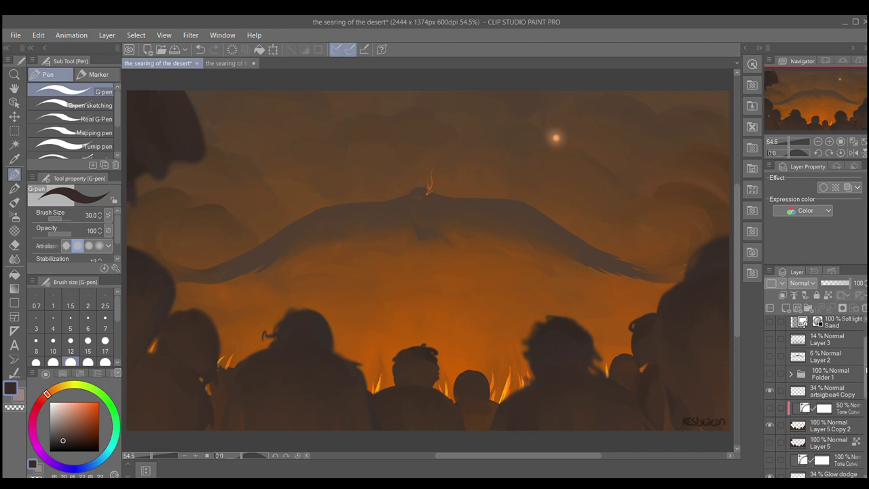
- Circle the glowing sun in vivid red-orange and draw an arc from the crowd through the bird's head to the sun, undoing both
click(98, 401)
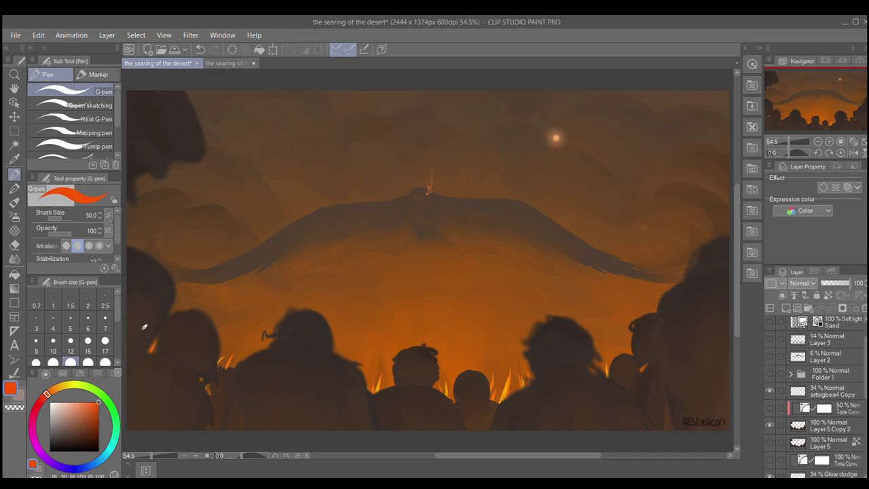
drag(577, 107, 591, 92)
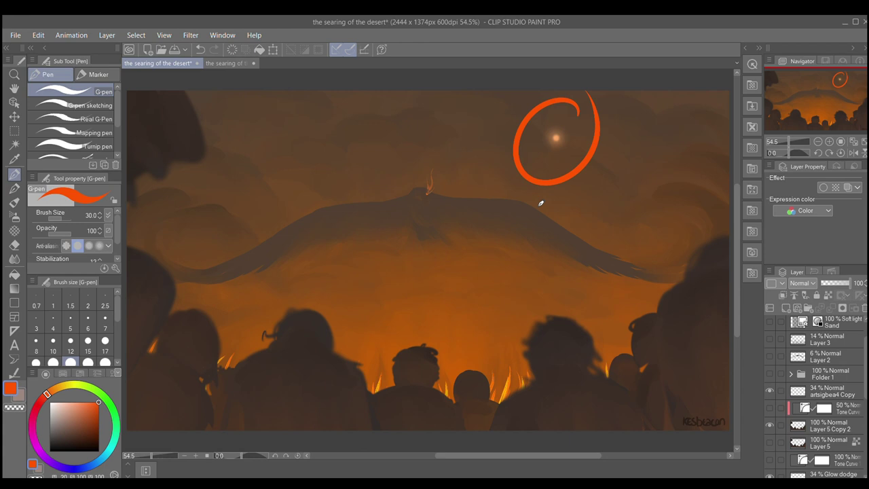
key(ctrl+z)
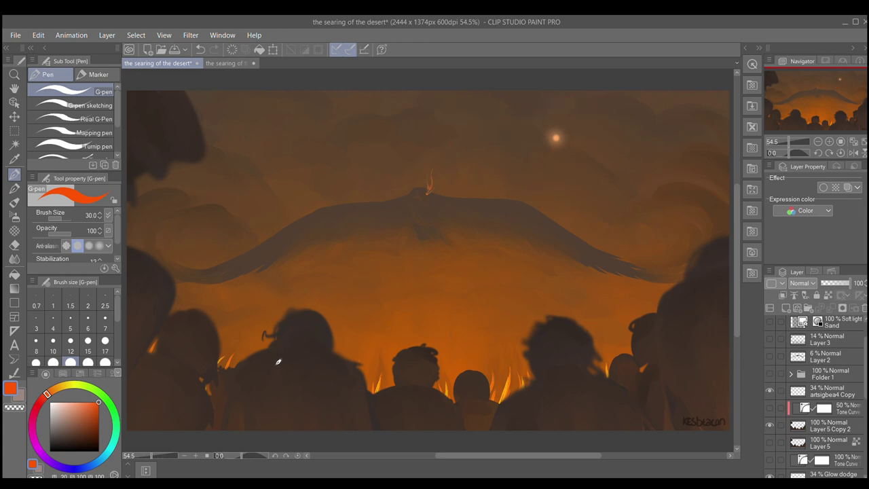
drag(277, 362, 619, 124)
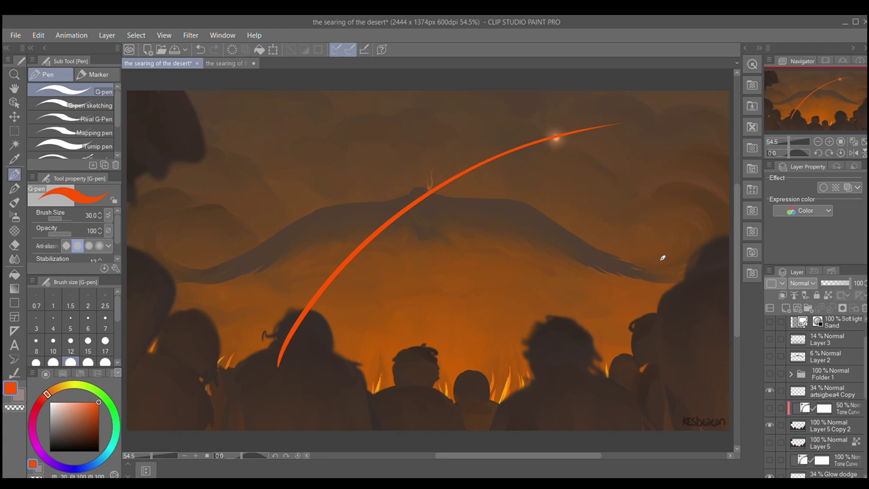
key(ctrl+z)
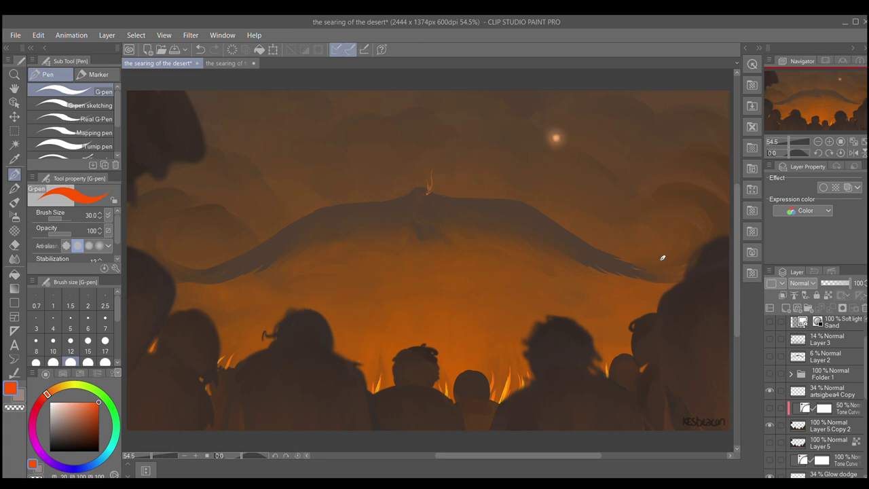
- Toggle the visibility of Layer 7 and Layer 4 Copy 4 off and on to compare their effect on the painting
scroll(765, 419, down, 4)
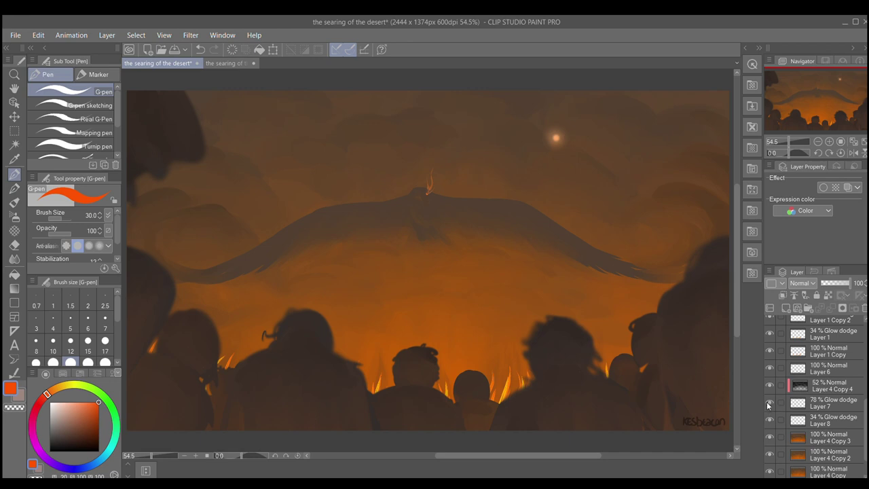
click(767, 402)
click(767, 402)
click(767, 403)
click(767, 403)
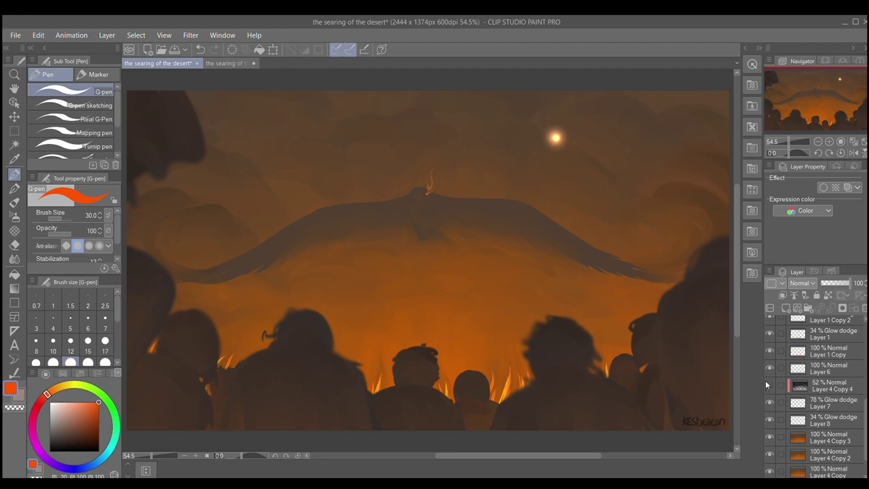
click(769, 385)
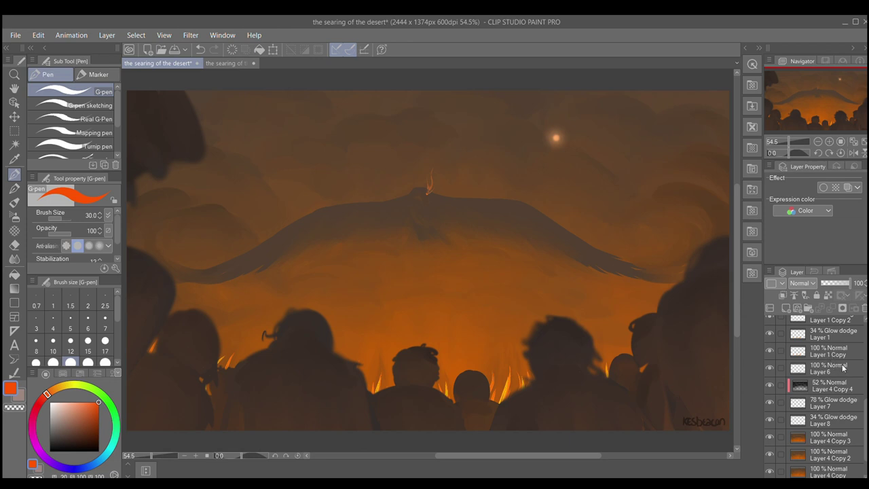
- Show the 100% tone curve layer below Layer 5 and the 50% tone curve layer above Layer 5 Copy 2, and select the 50% one
scroll(861, 407, up, 5)
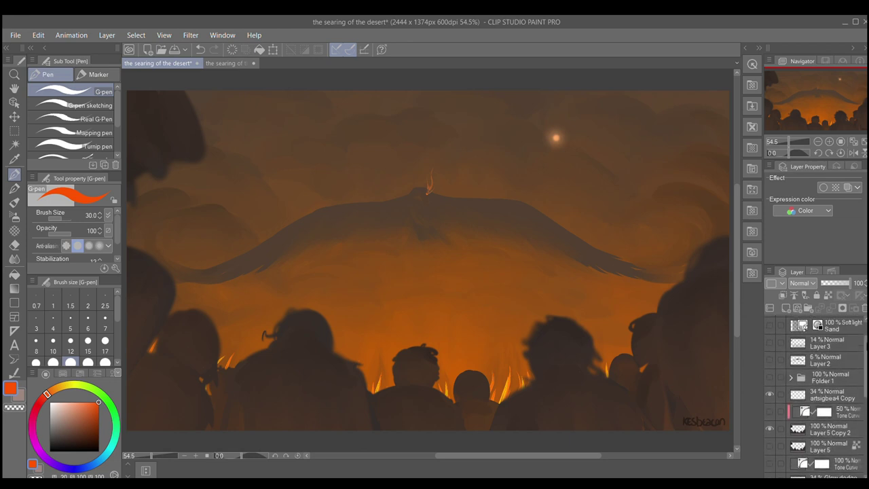
scroll(814, 394, down, 1)
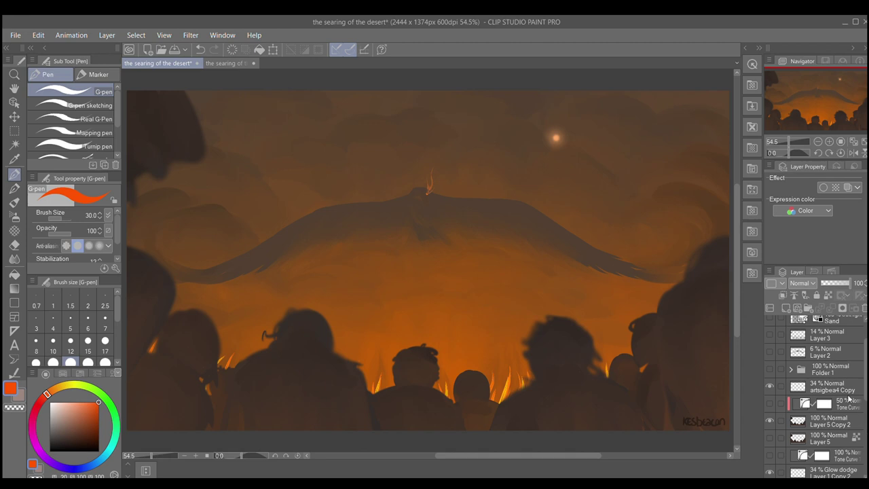
scroll(865, 382, down, 3)
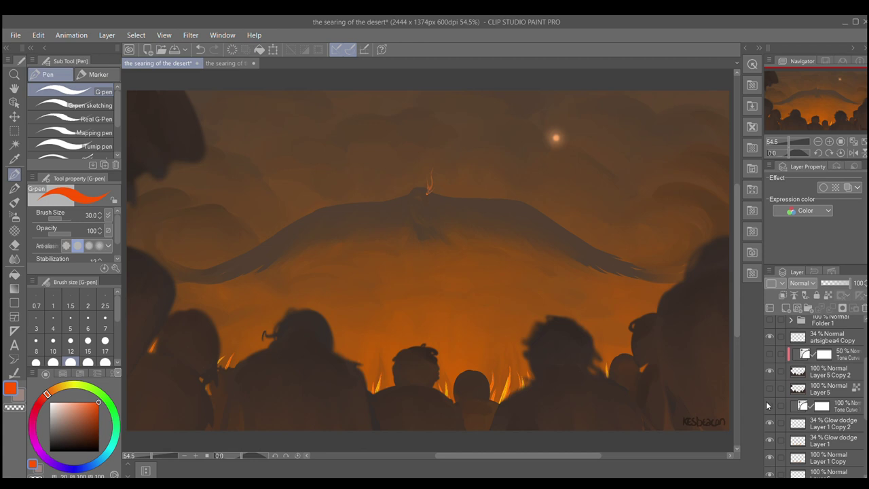
click(768, 405)
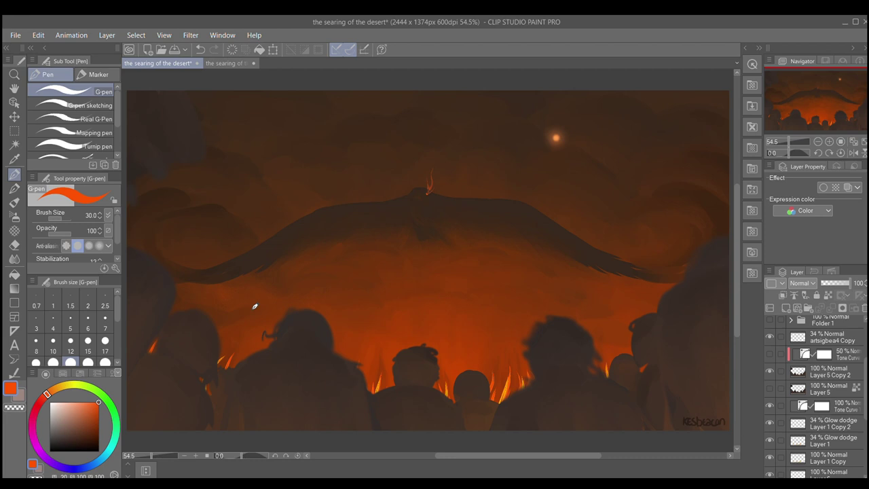
click(769, 353)
click(846, 356)
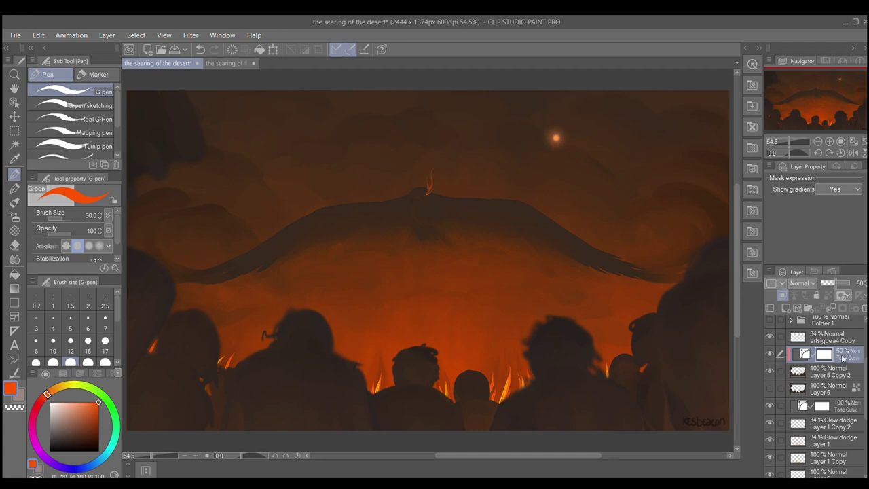
- Select the 100% and 50% tone curve layers alternately to point them out, ending on the 50% one
click(844, 406)
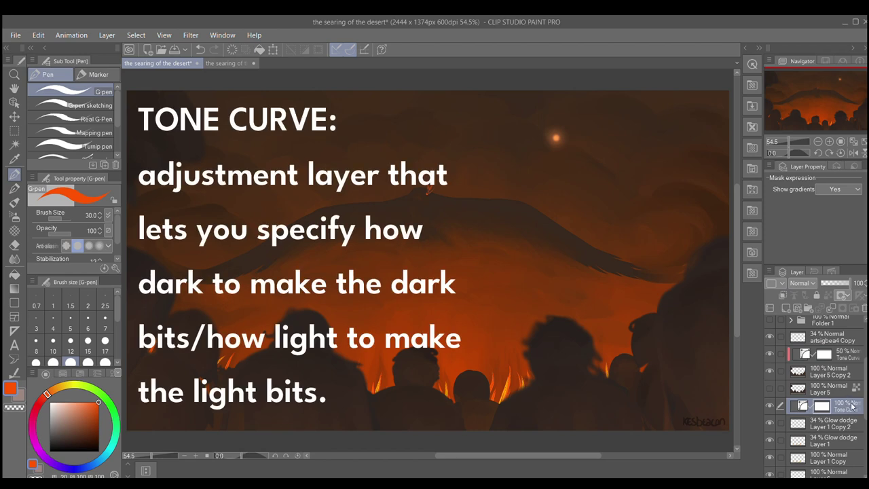
click(847, 356)
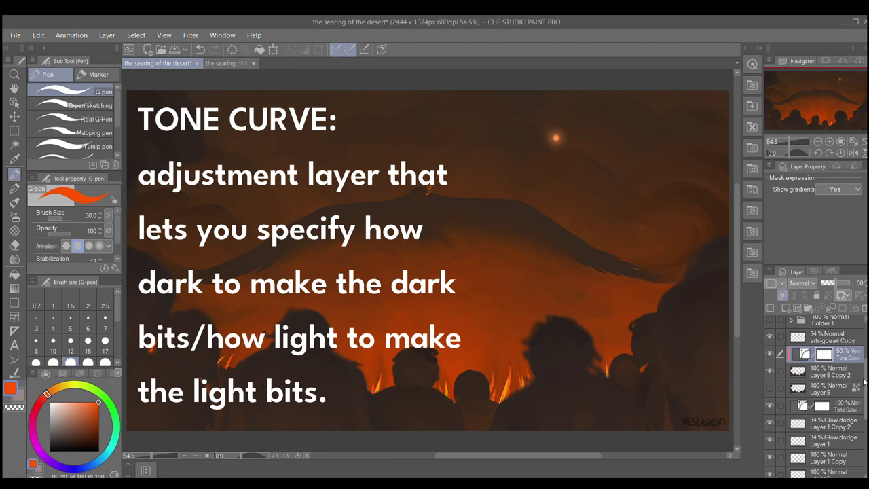
scroll(864, 382, up, 3)
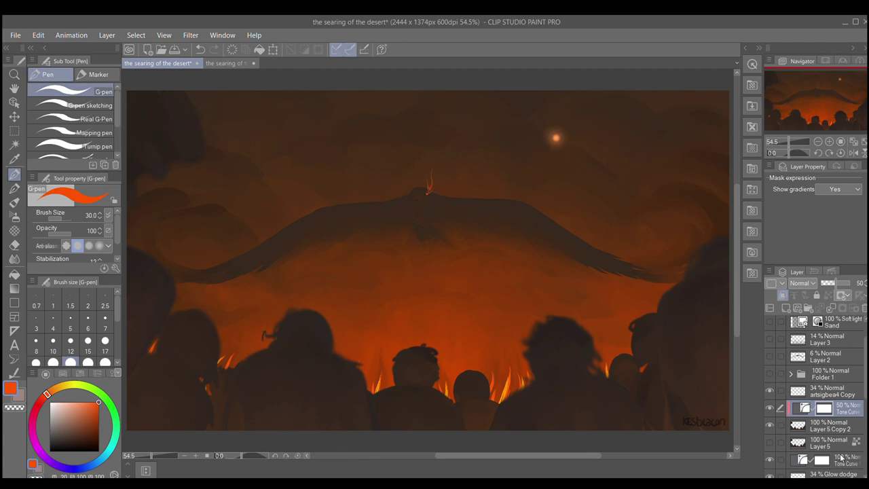
click(840, 459)
click(842, 408)
- Show and select the Soft light layer Sand, and show and select the 46% gradient map layer above it
scroll(864, 375, up, 2)
click(770, 358)
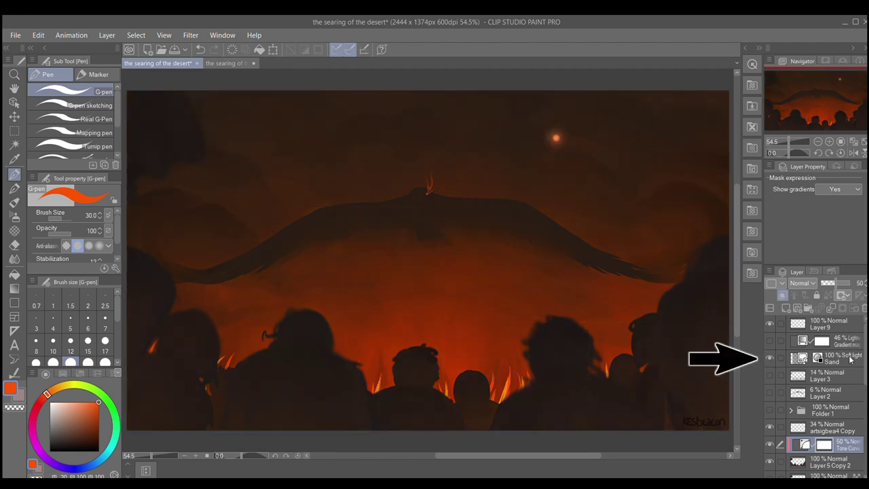
click(849, 359)
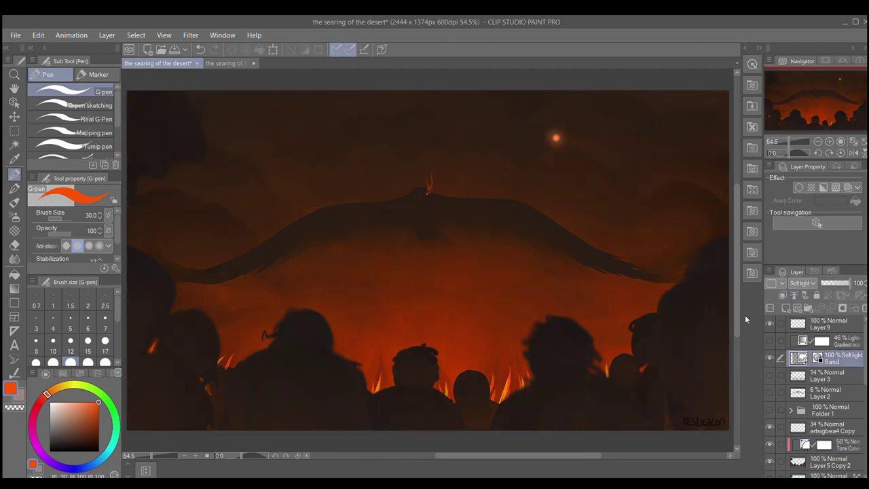
click(769, 340)
click(835, 341)
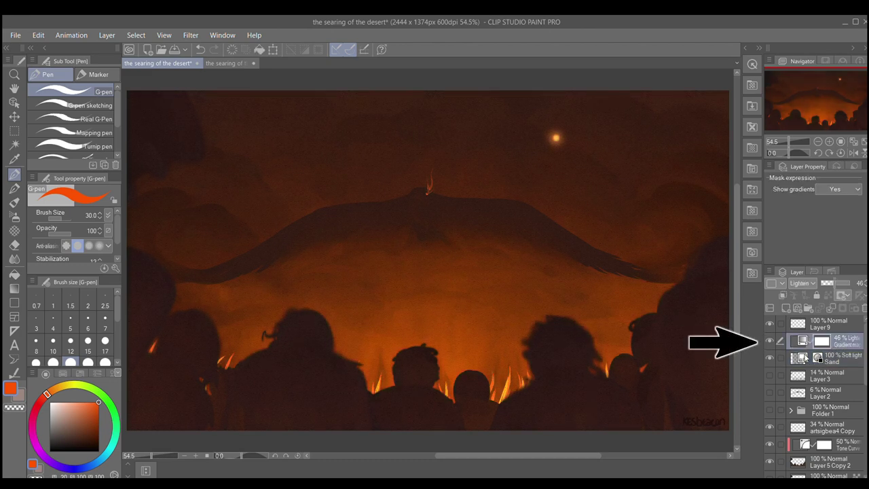